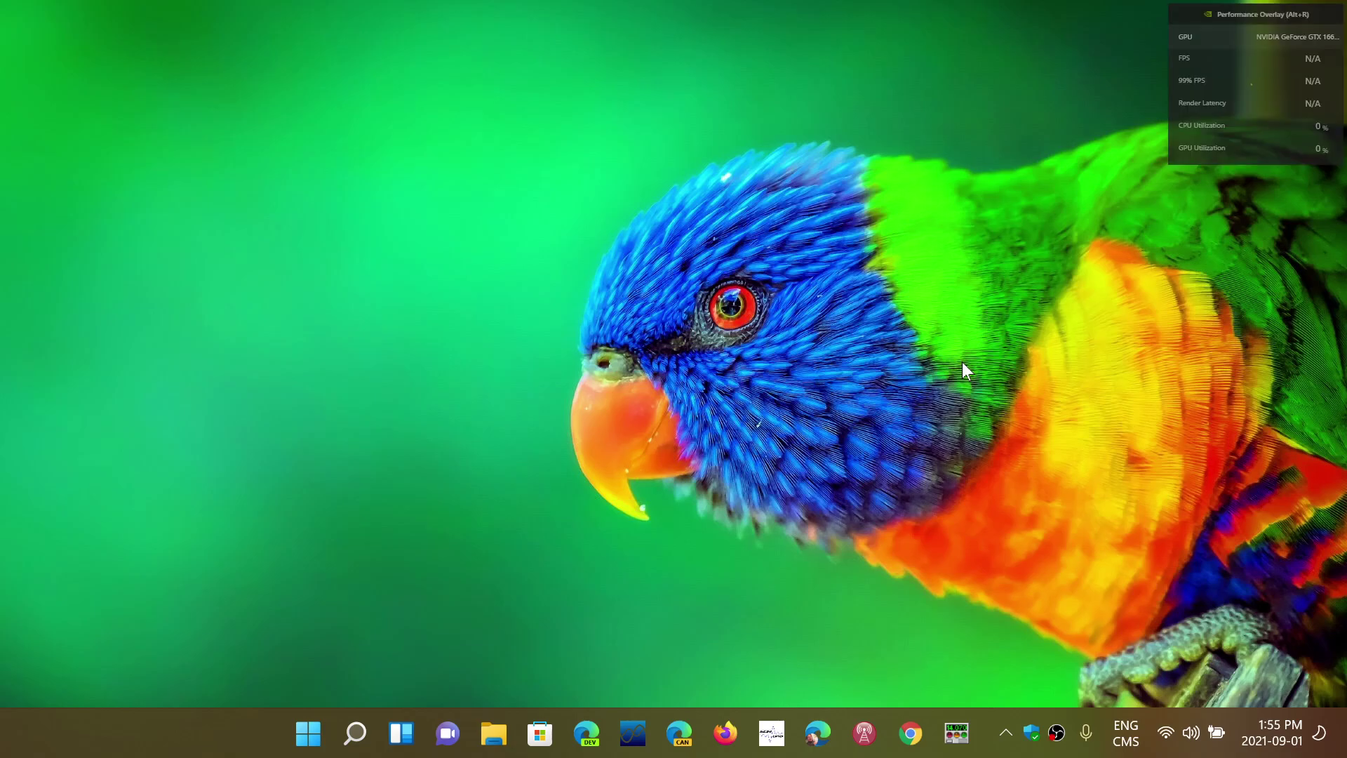
key("alt+r")
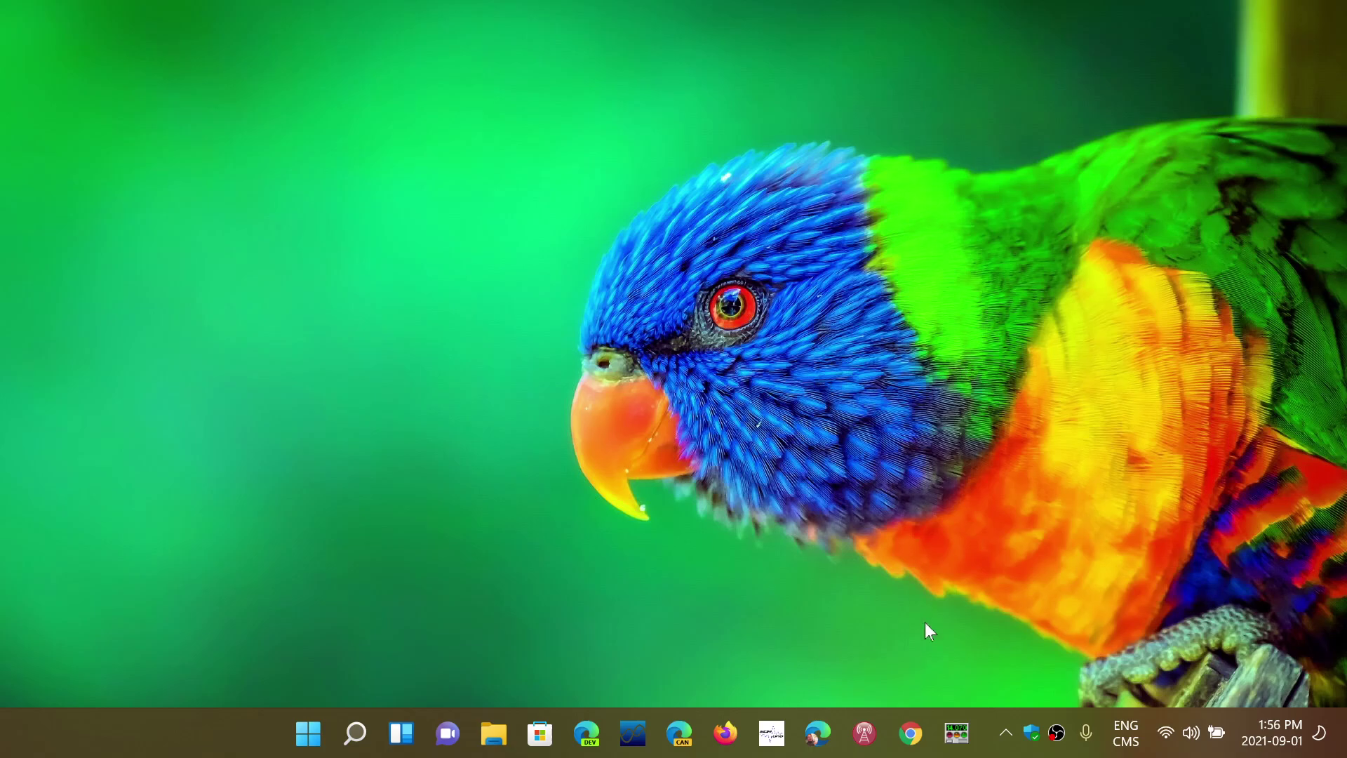
Step: Launch Google Chrome from the taskbar so the spaceweather.com news page appears
left_click(911, 734)
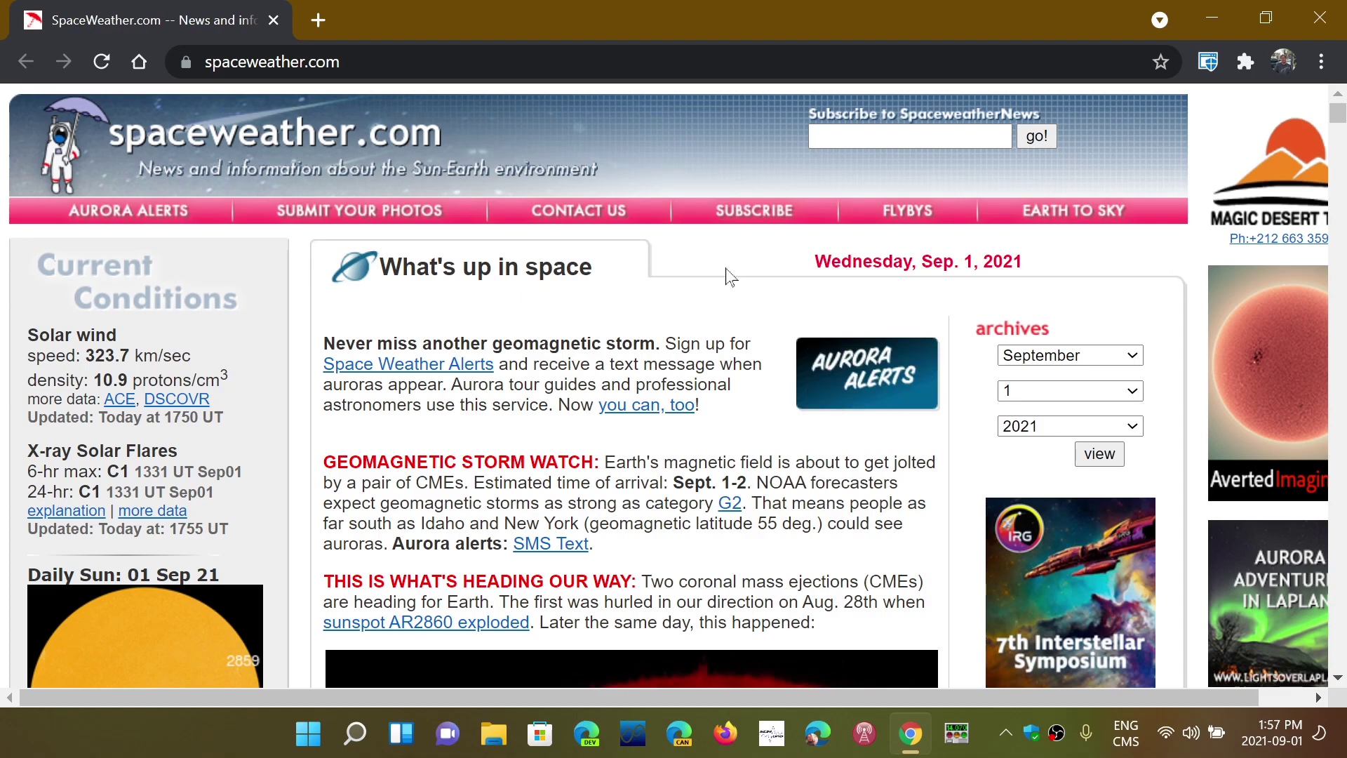
scroll(725, 276, "down", 2)
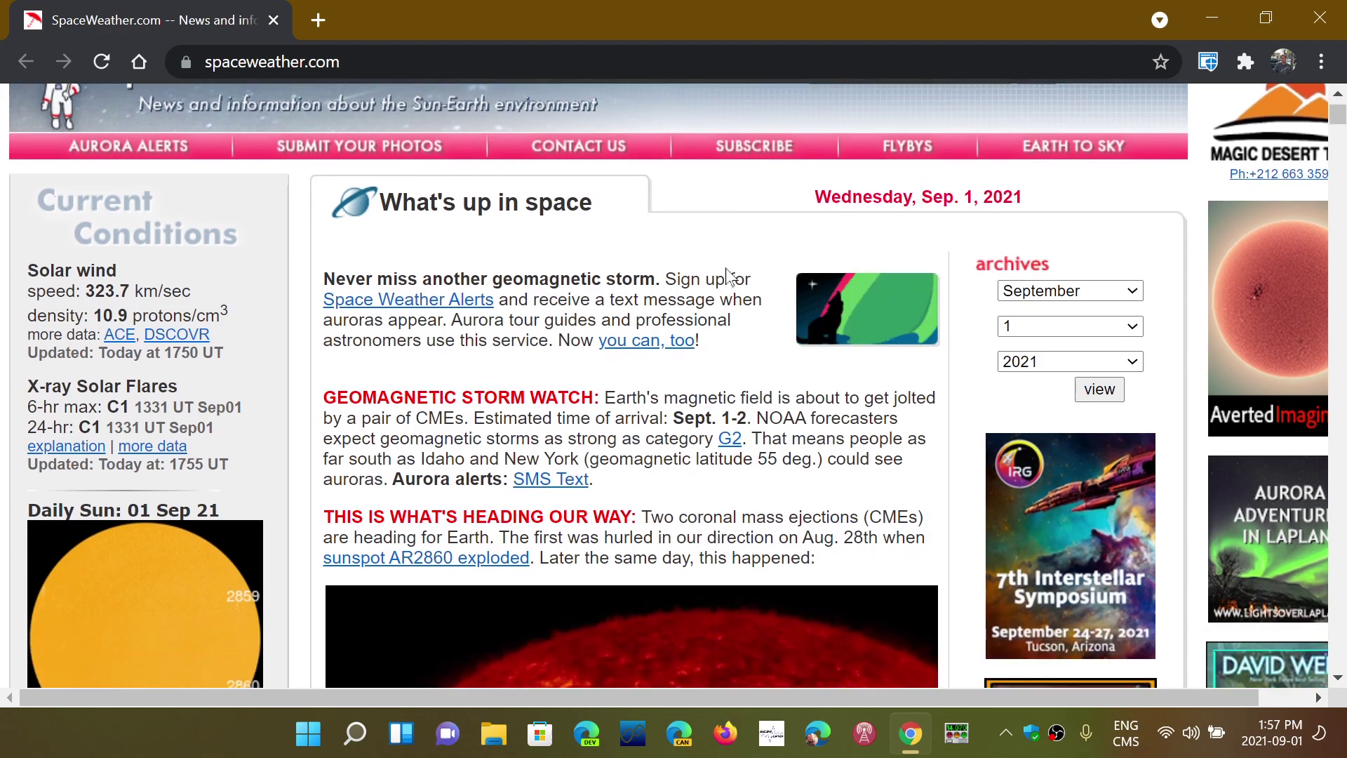
scroll(725, 276, "down", 2)
scroll(725, 276, "up", 3)
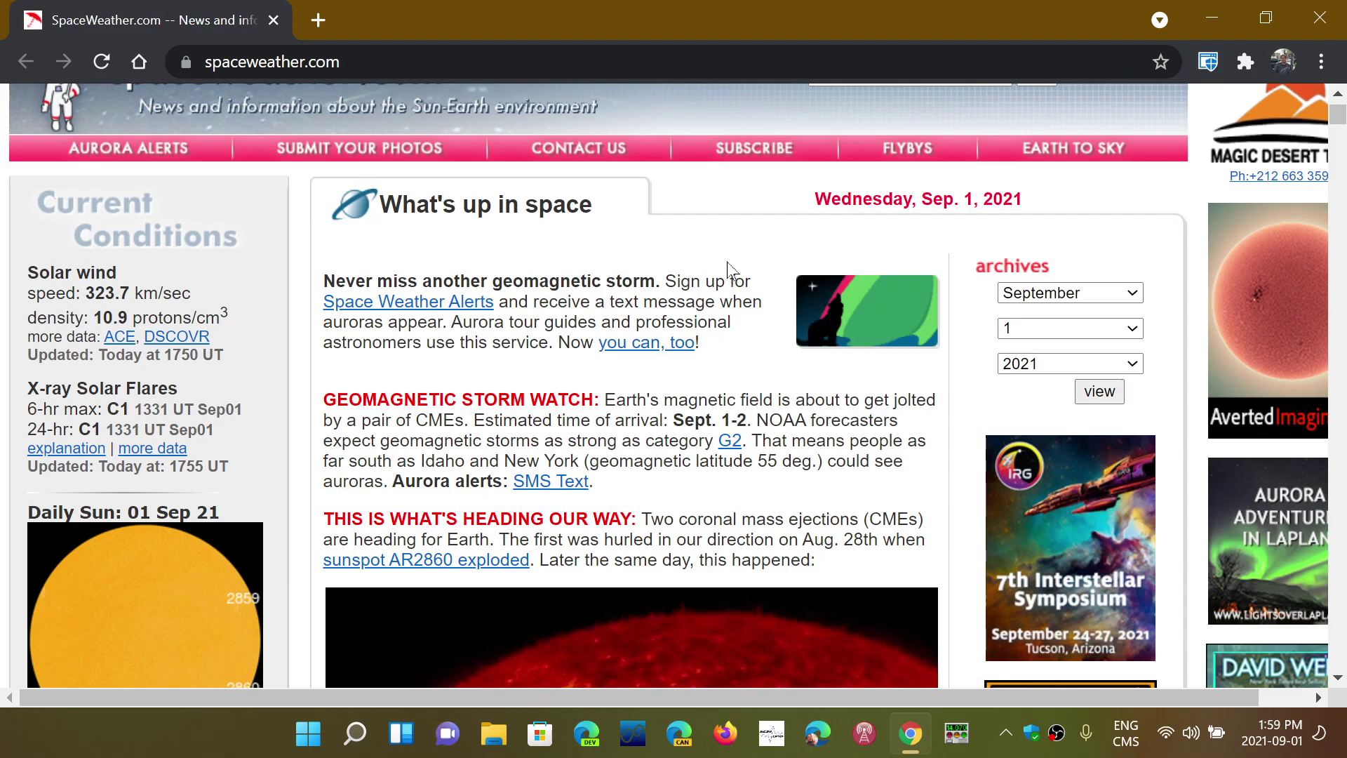
Step: Reach About Google Chrome via the three-dot menu, showing version 93.0.4577.63 up to date
left_click(1321, 62)
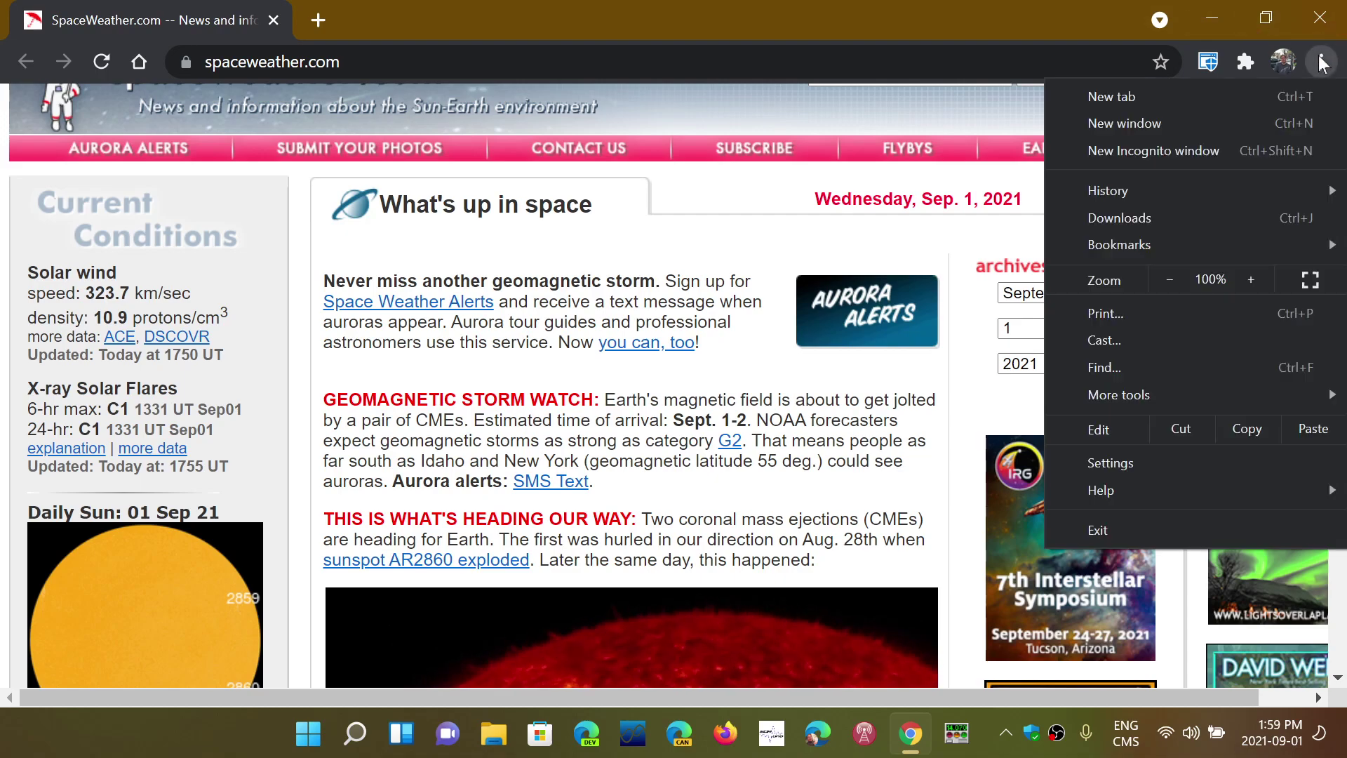
mouse_move(1101, 491)
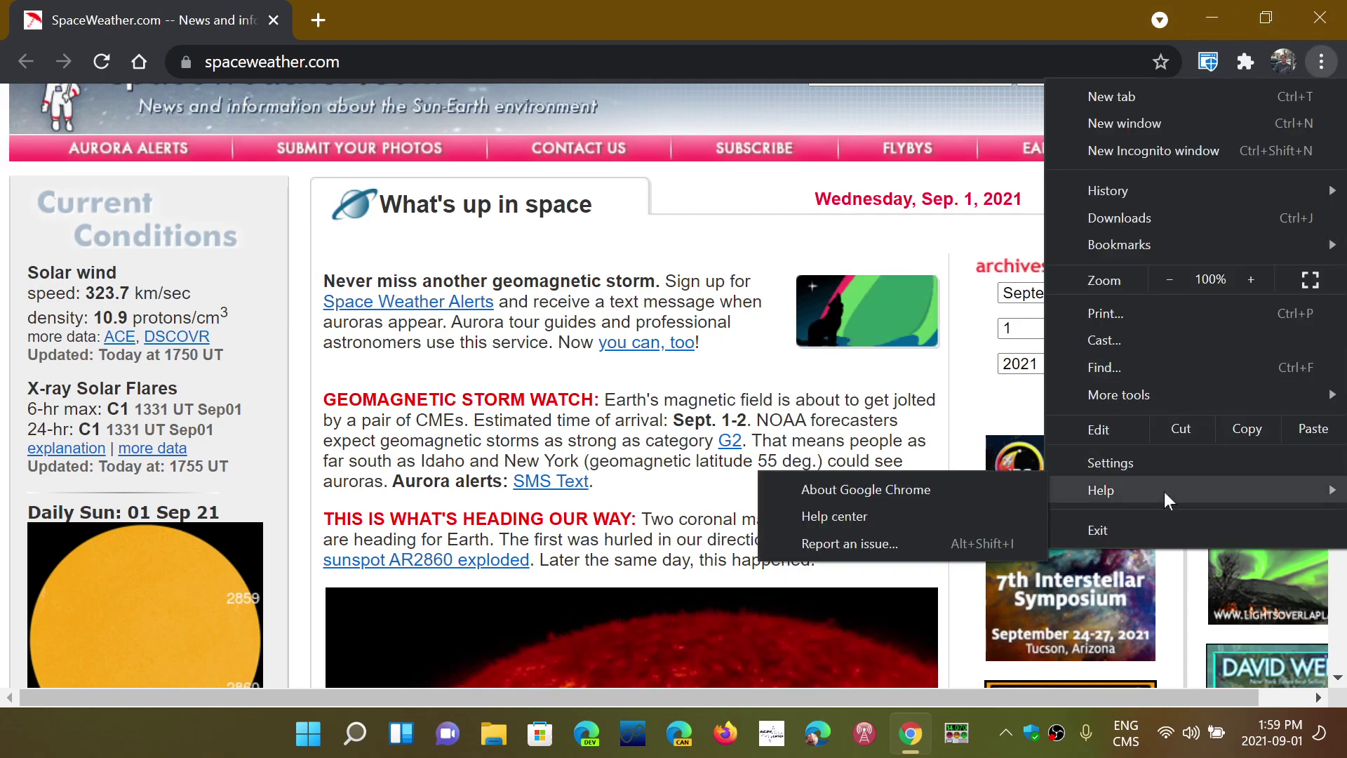
left_click(960, 488)
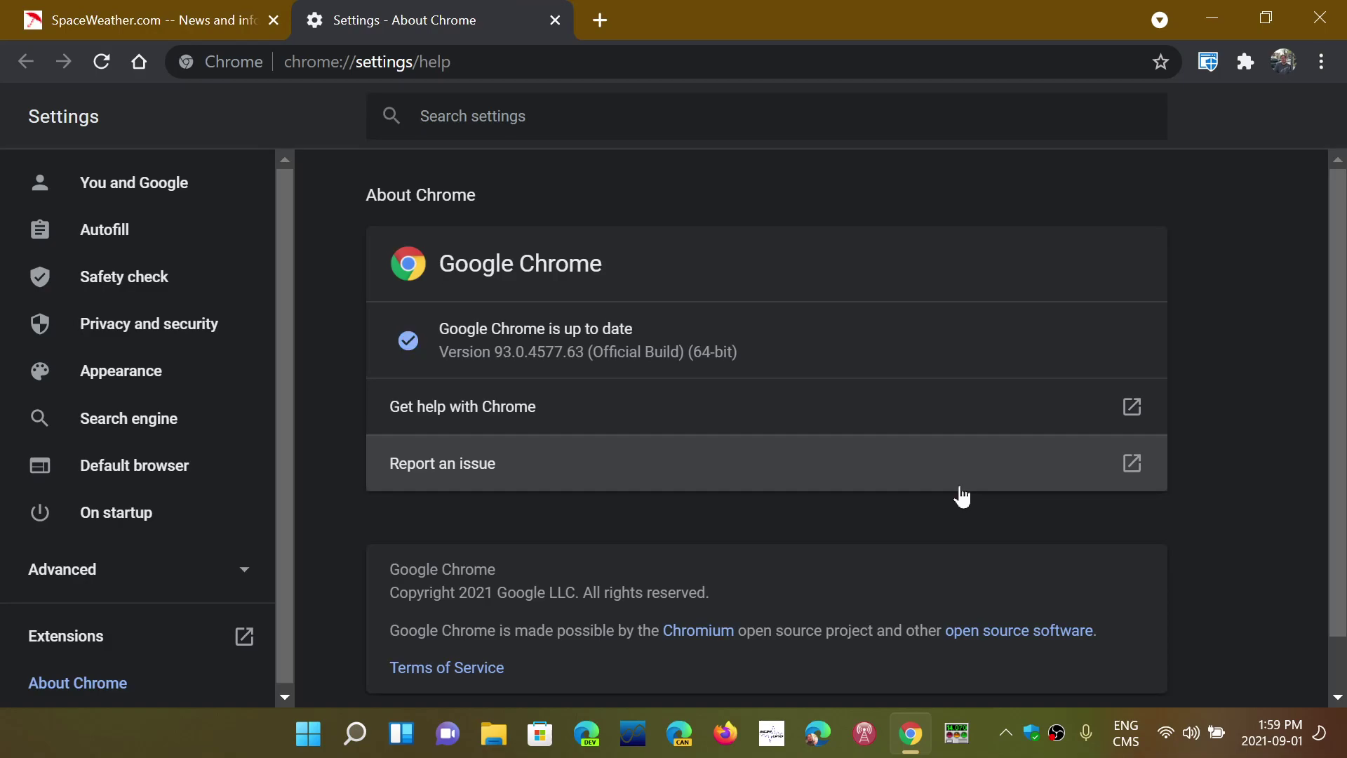